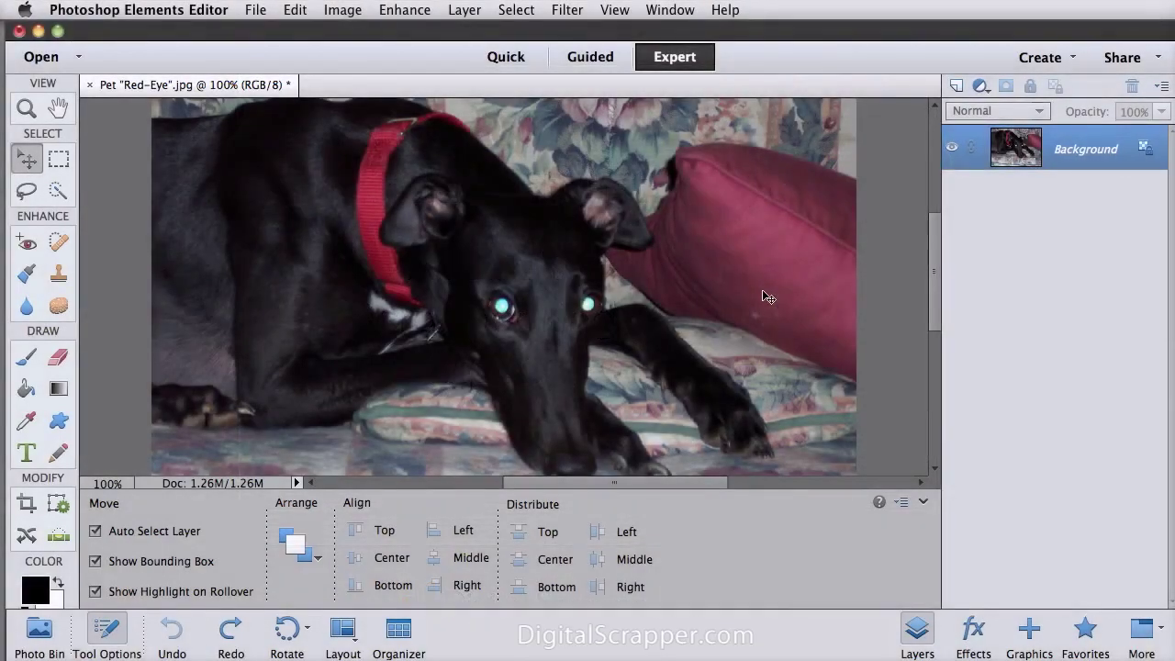
- Select the Red Eye Removal tool with Pet Eye on, test it on the left eye, then undo
left_click(27, 244)
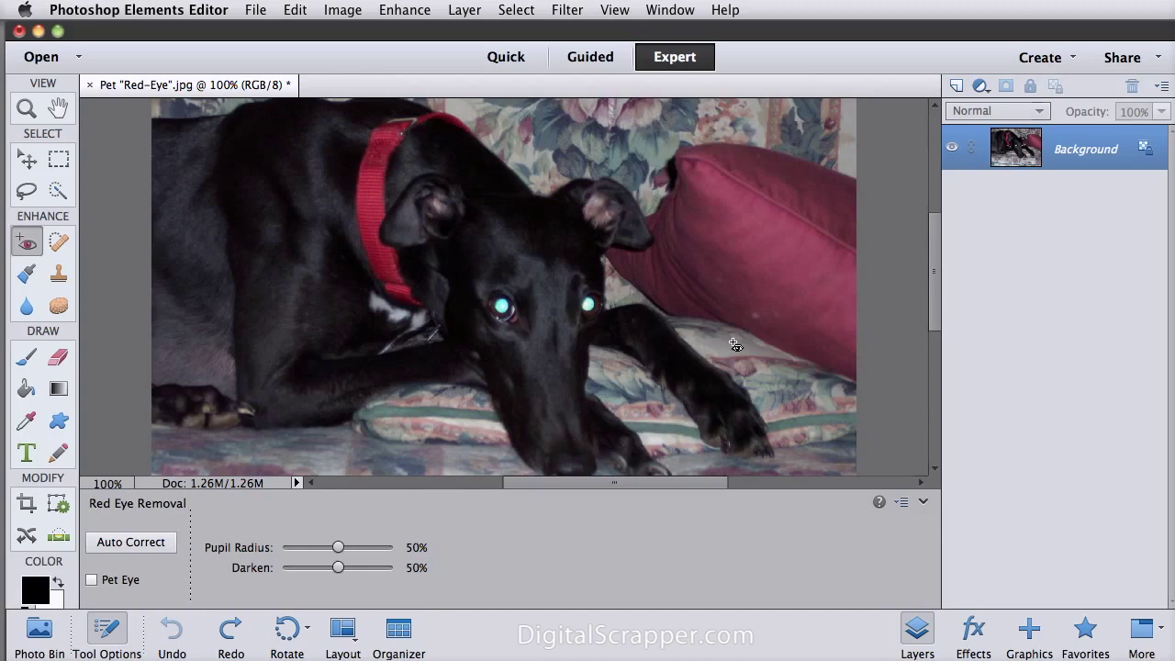
left_click(92, 581)
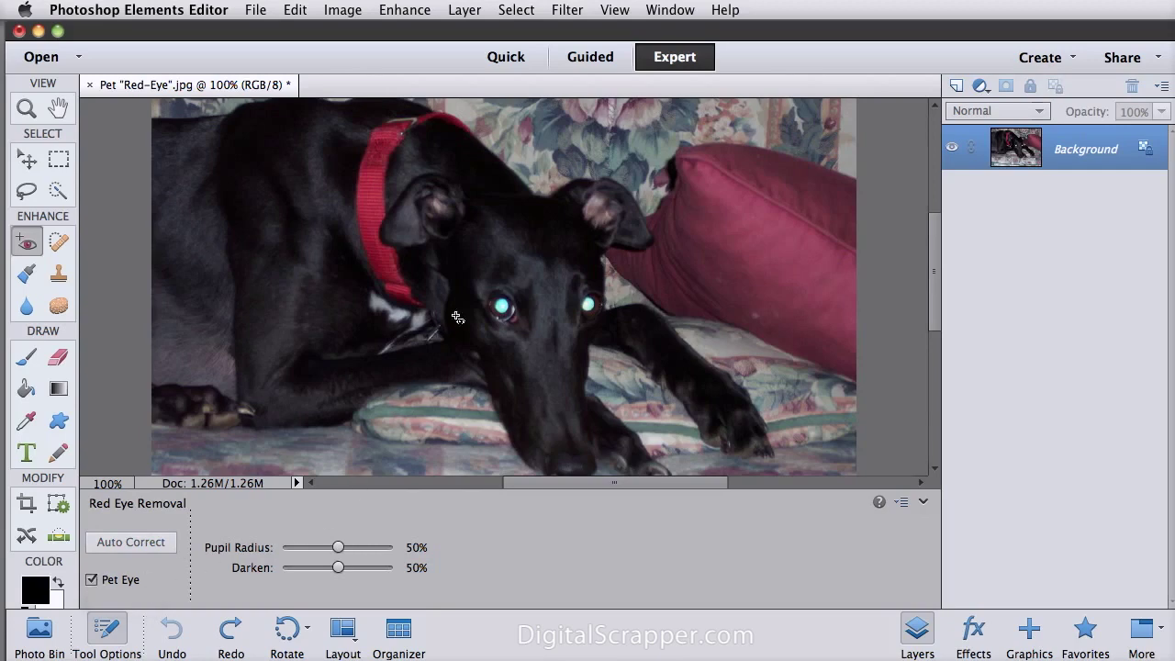
left_click(504, 312)
key("super+z")
- Raise Darken to 59% and remove the glow from both of the dog's eyes
left_click_drag(337, 567, 349, 567)
left_click(502, 308)
left_click(590, 305)
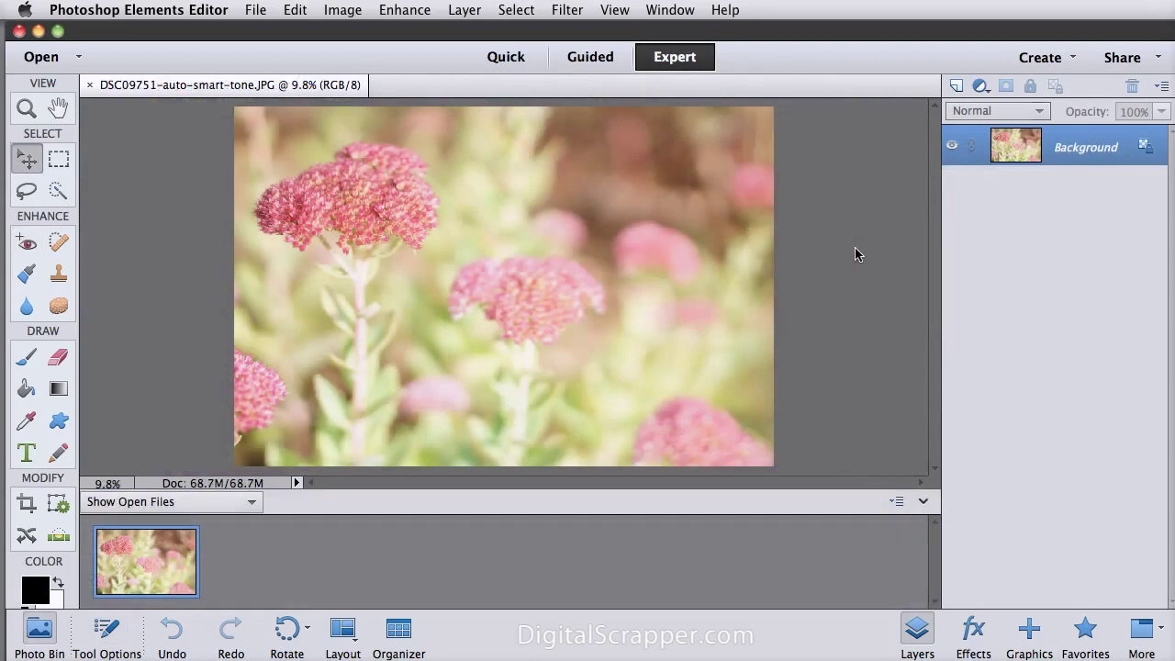
- Apply Auto Smart Tone to the flower, shifting it toward a darker, richer look after a Before/After check
left_click(402, 10)
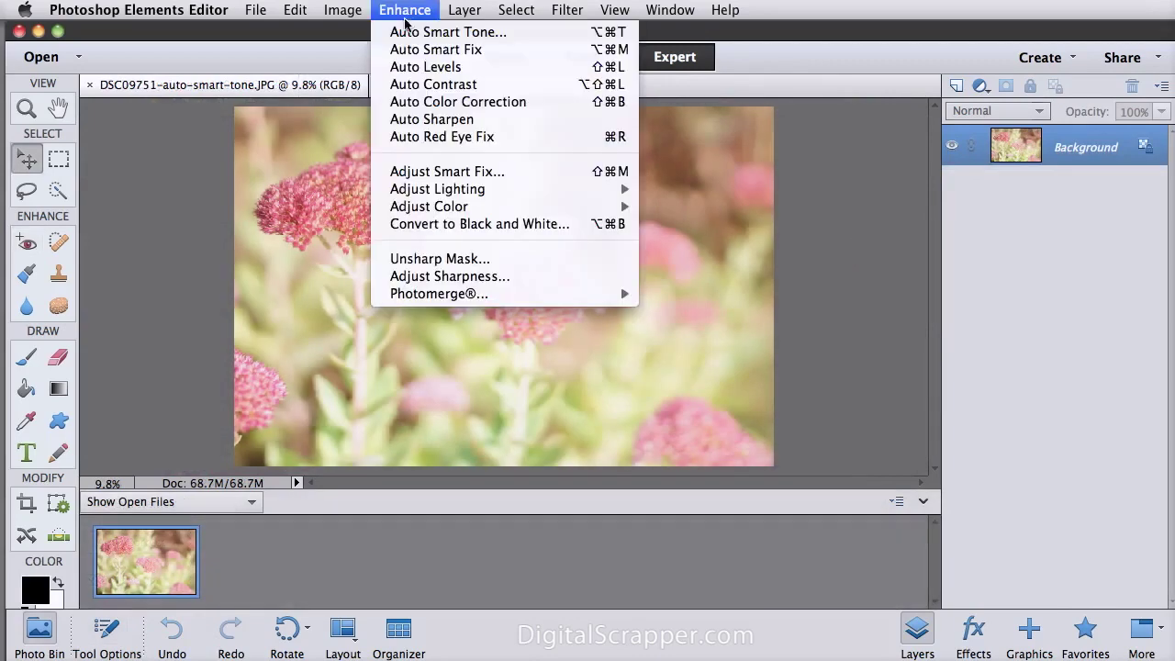
left_click(408, 33)
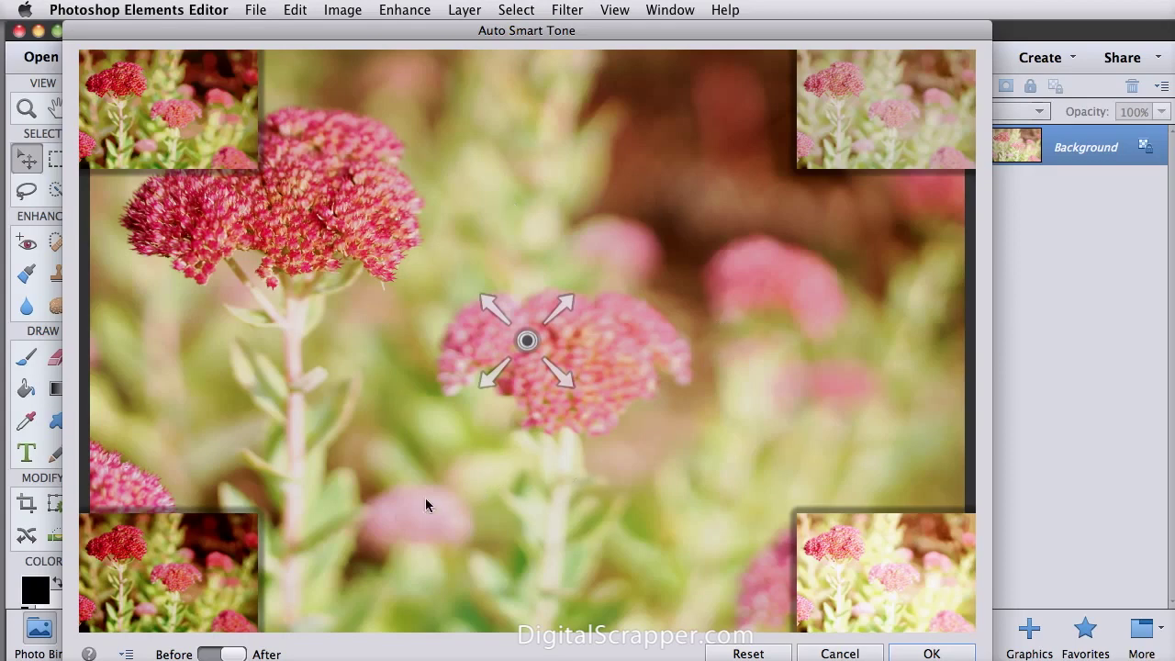
left_click(208, 652)
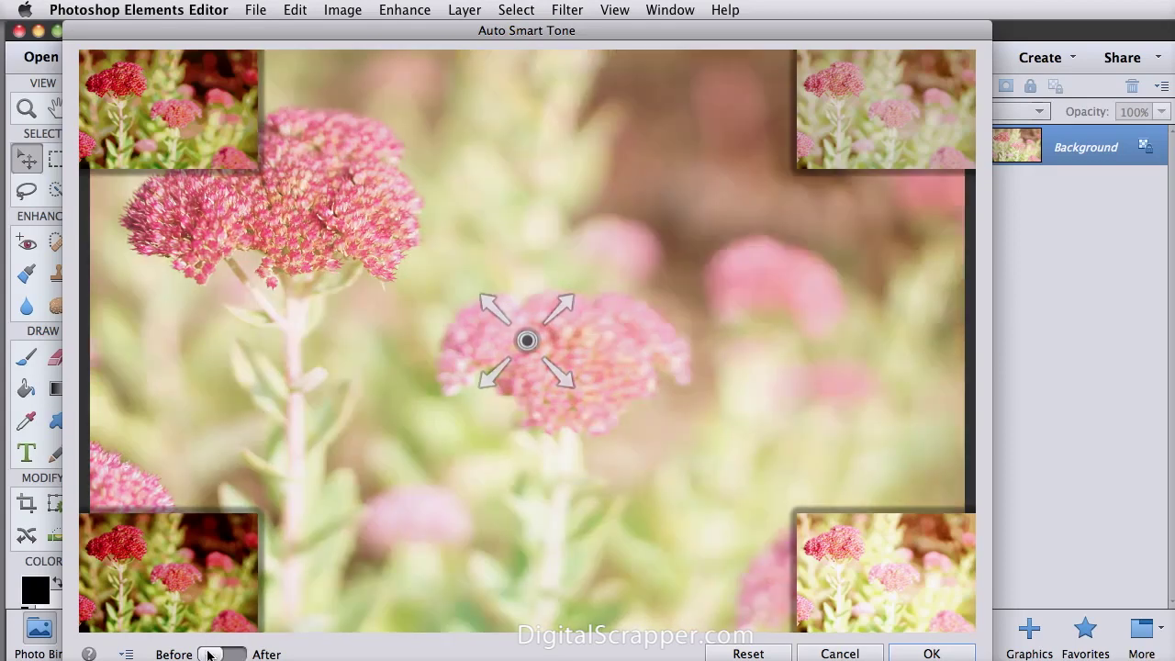
left_click(236, 653)
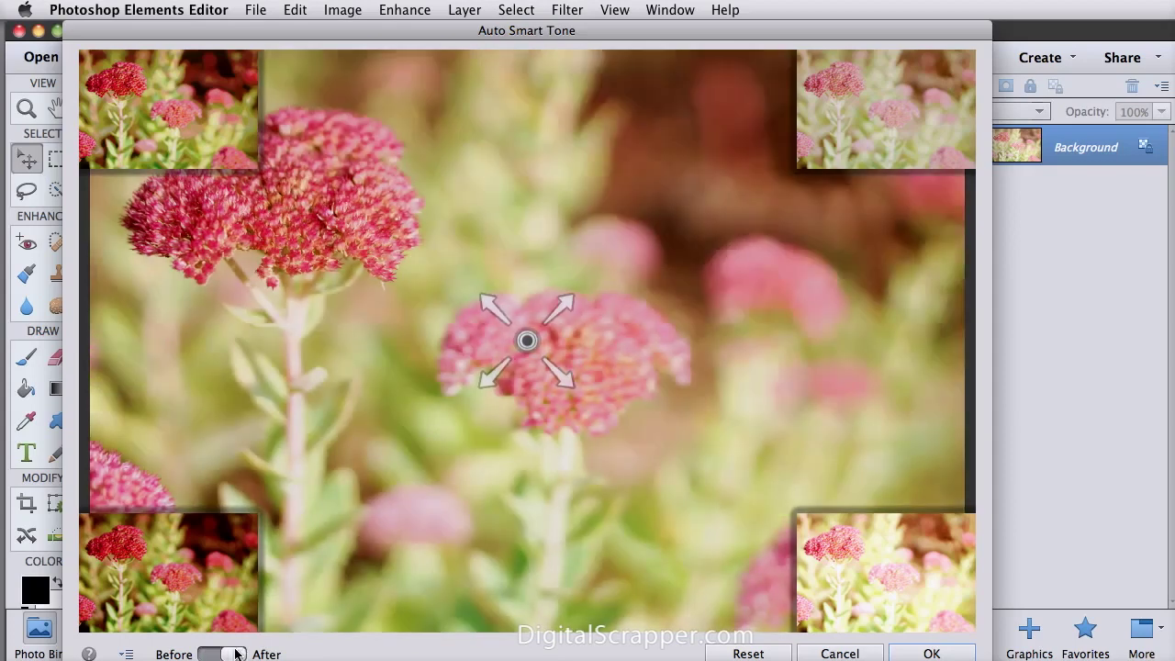
left_click_drag(524, 345, 459, 286)
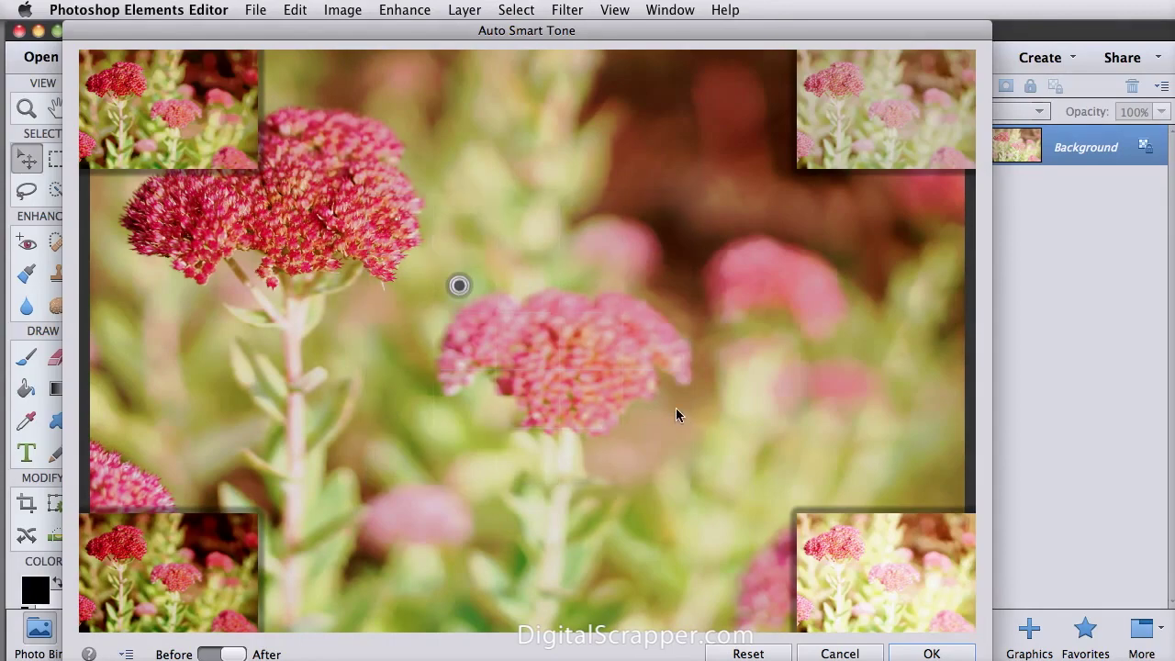
left_click(944, 655)
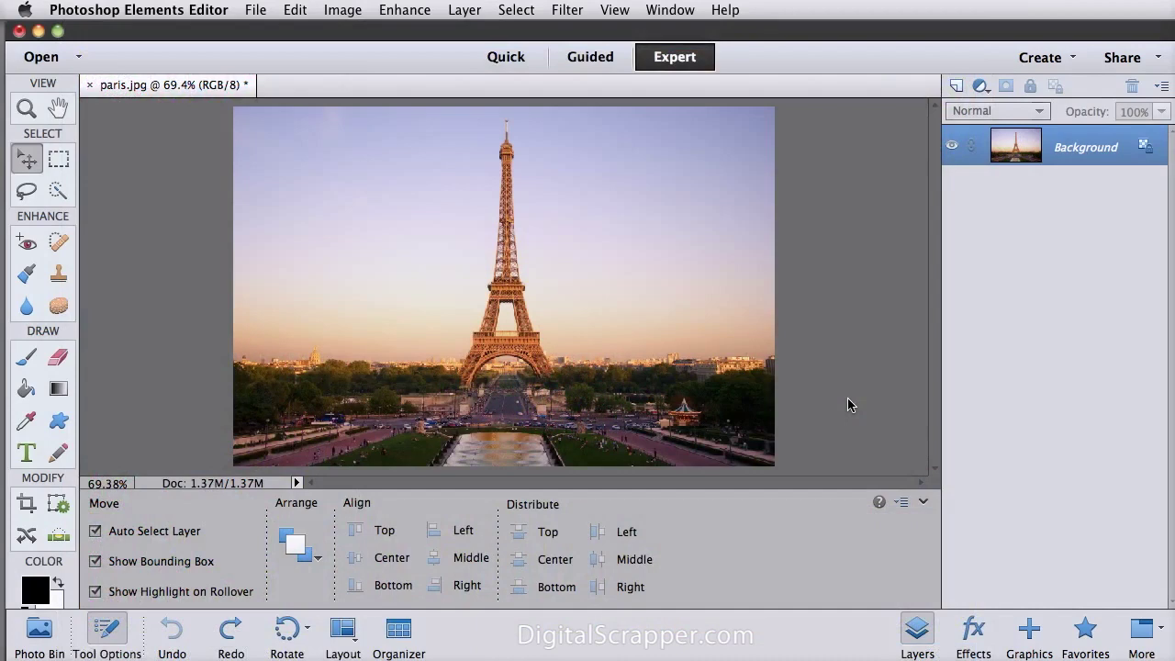
- Select the Content-Aware Move Tool from the Modify section of the toolbox
left_click(28, 535)
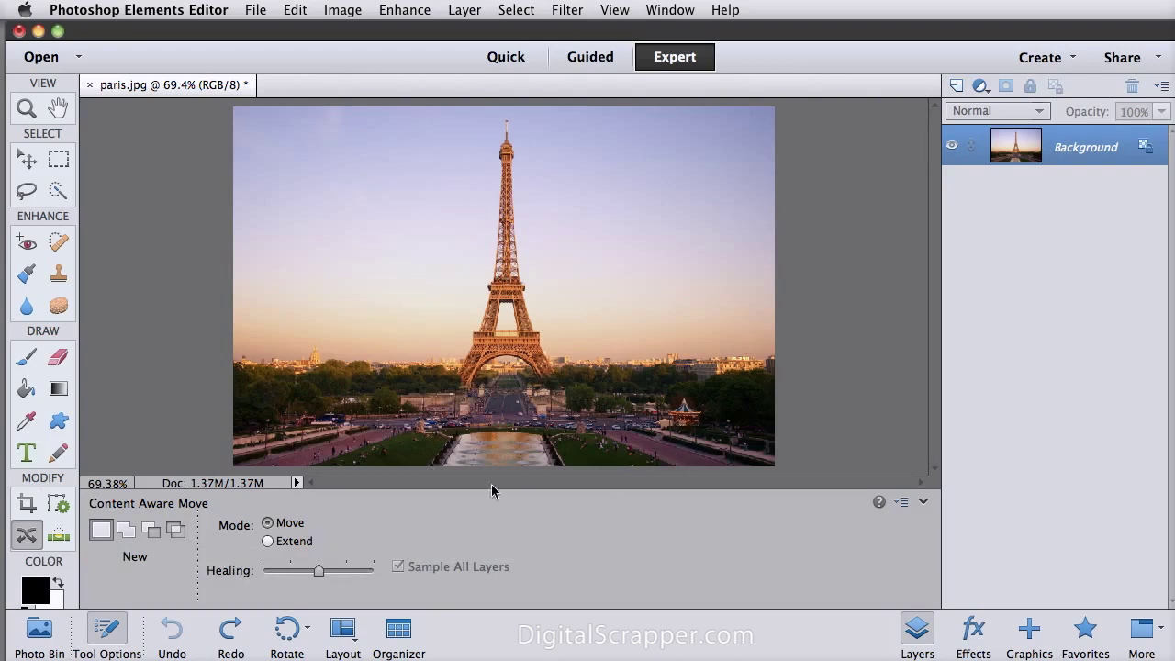
- Outline the Eiffel Tower, drag it to the photo's left side, and deselect
mouse_move(553, 343)
left_mouse_down()
mouse_move(516, 112)
mouse_move(500, 111)
mouse_move(450, 367)
mouse_move(470, 413)
mouse_move(525, 418)
mouse_move(555, 404)
mouse_move(566, 367)
mouse_move(555, 336)
left_mouse_up()
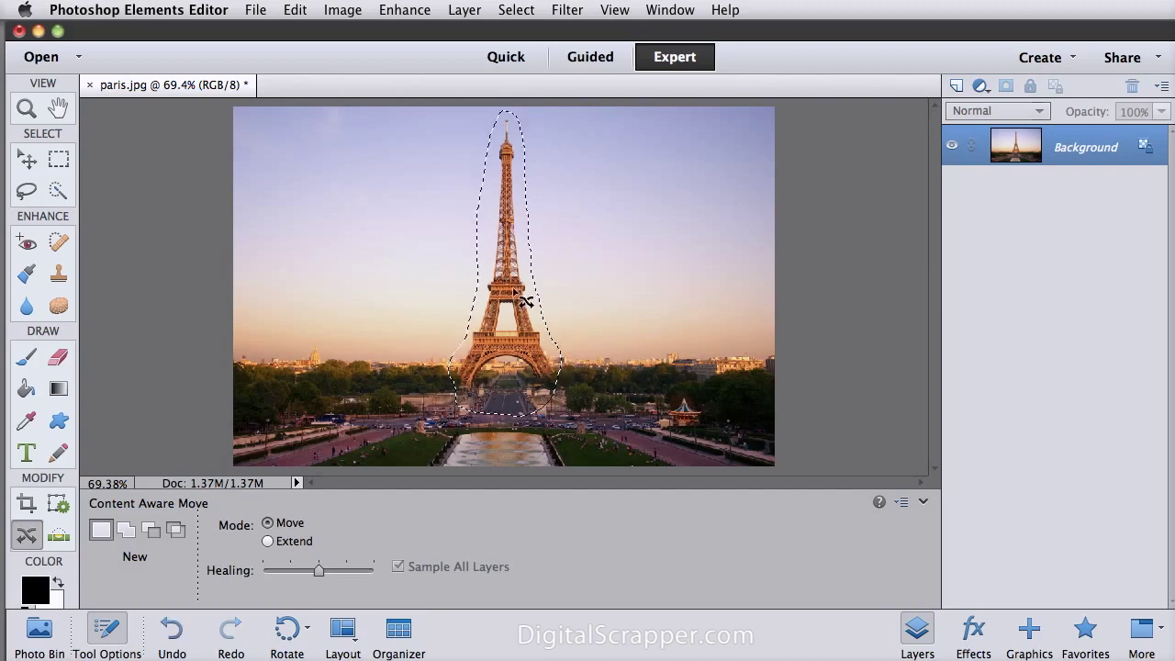
left_click_drag(503, 304, 413, 304)
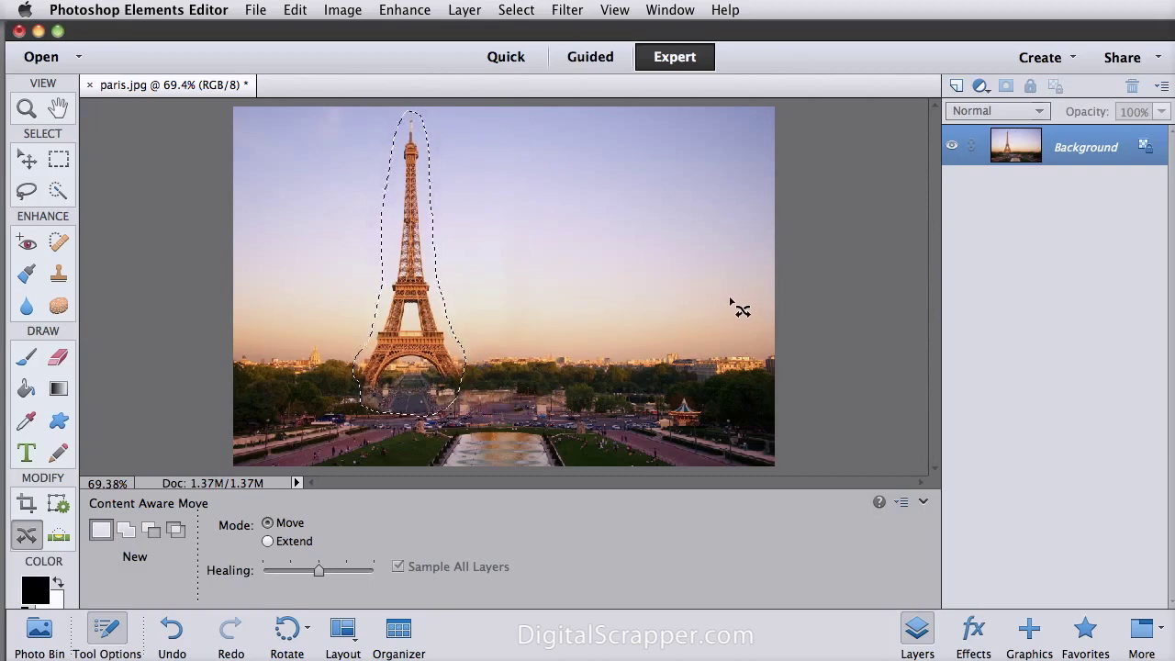
left_click(731, 299)
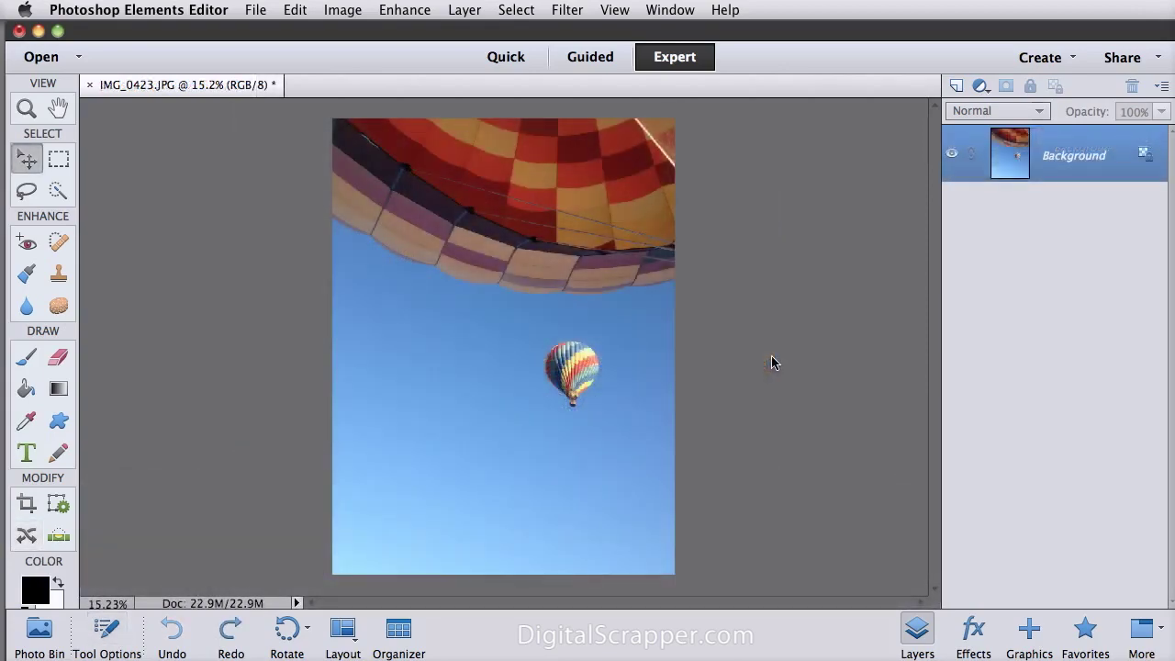
- In Quick mode, apply the Cross Process effect from the Effects panel
left_click(503, 58)
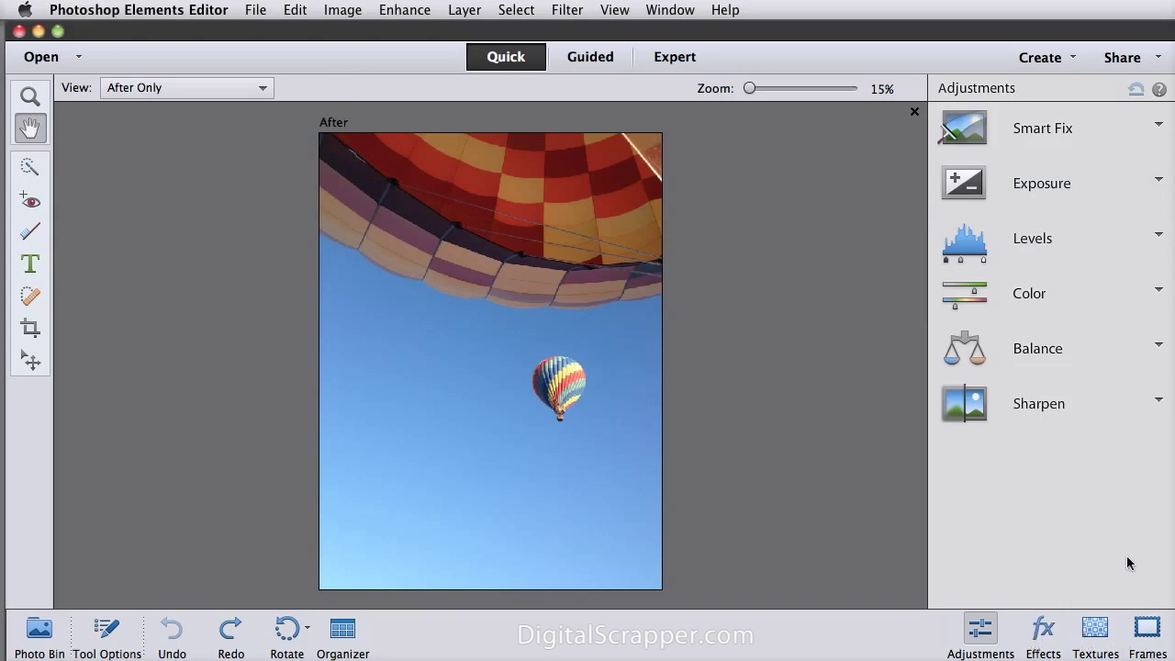
left_click(1046, 633)
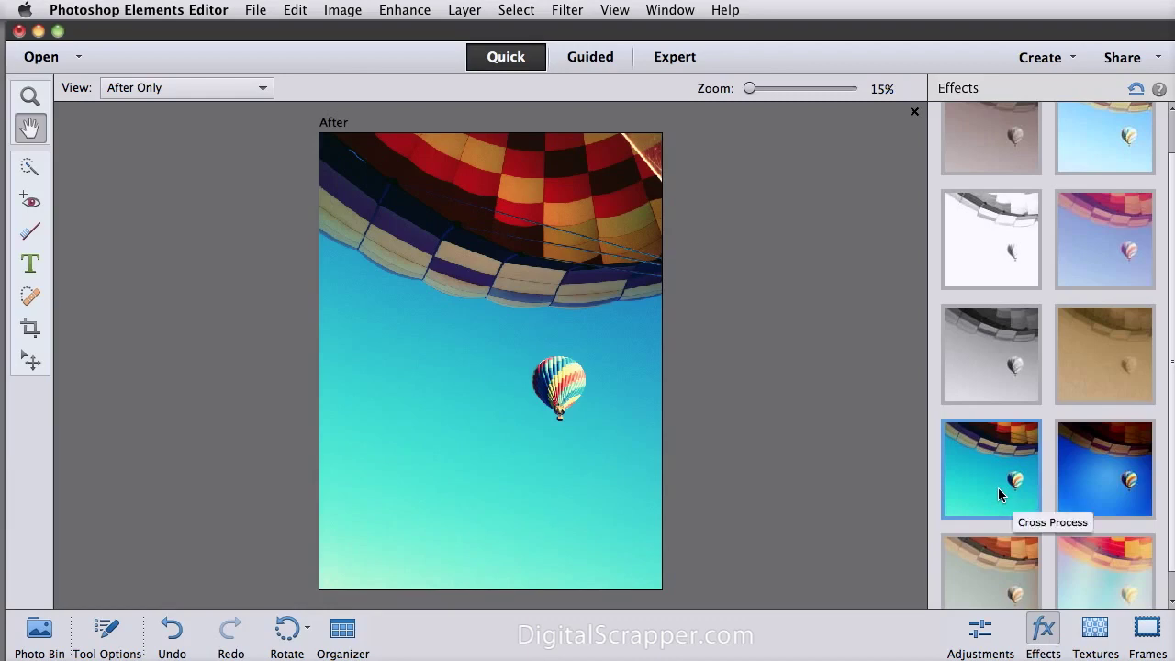
- Apply the Blue Wash texture from the Textures panel
left_click(1109, 631)
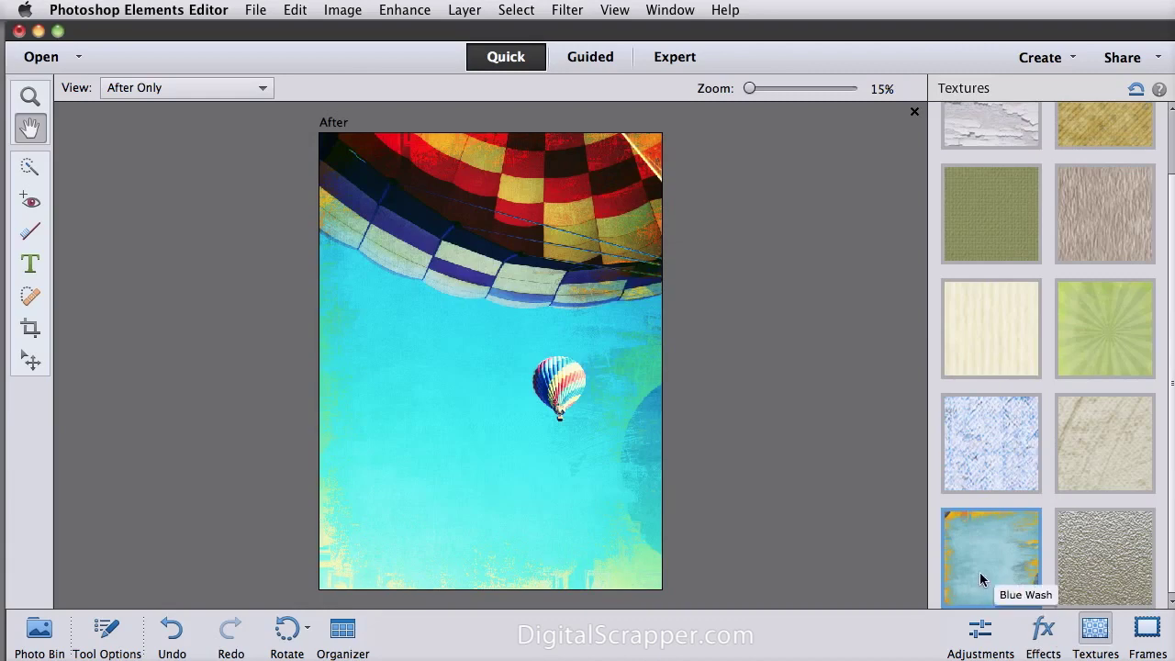
- Add the worn paper frame with handwritten notes from the Frames panel
left_click(1149, 630)
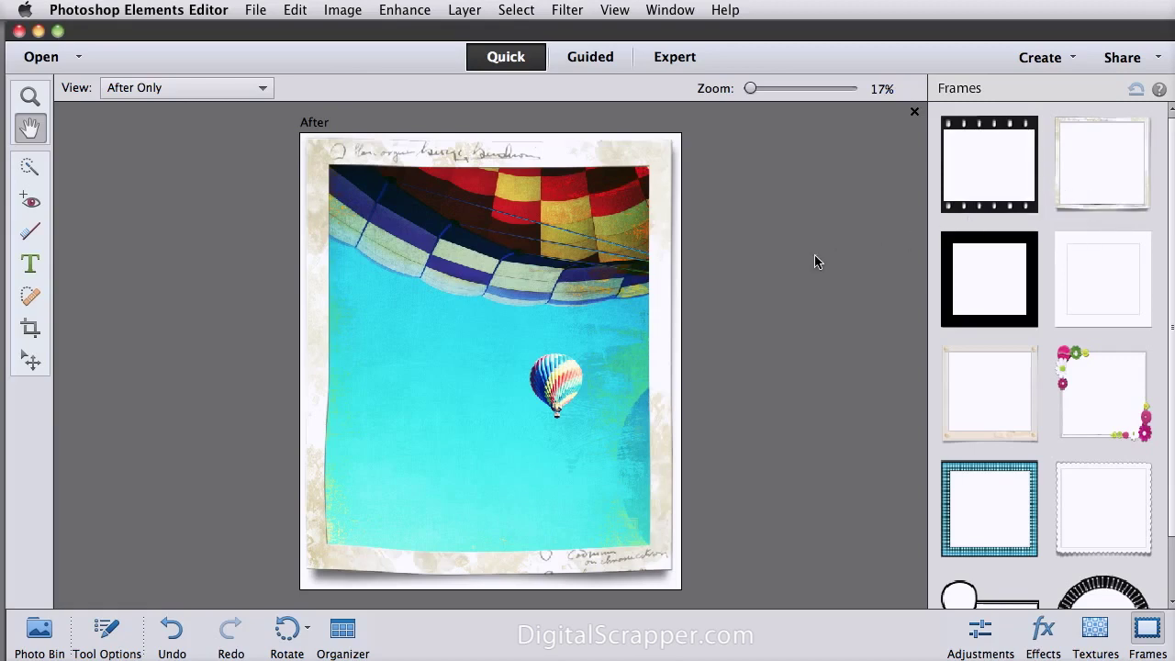
- In Expert mode, make the second, orange Color Fill layer visible
left_click(673, 66)
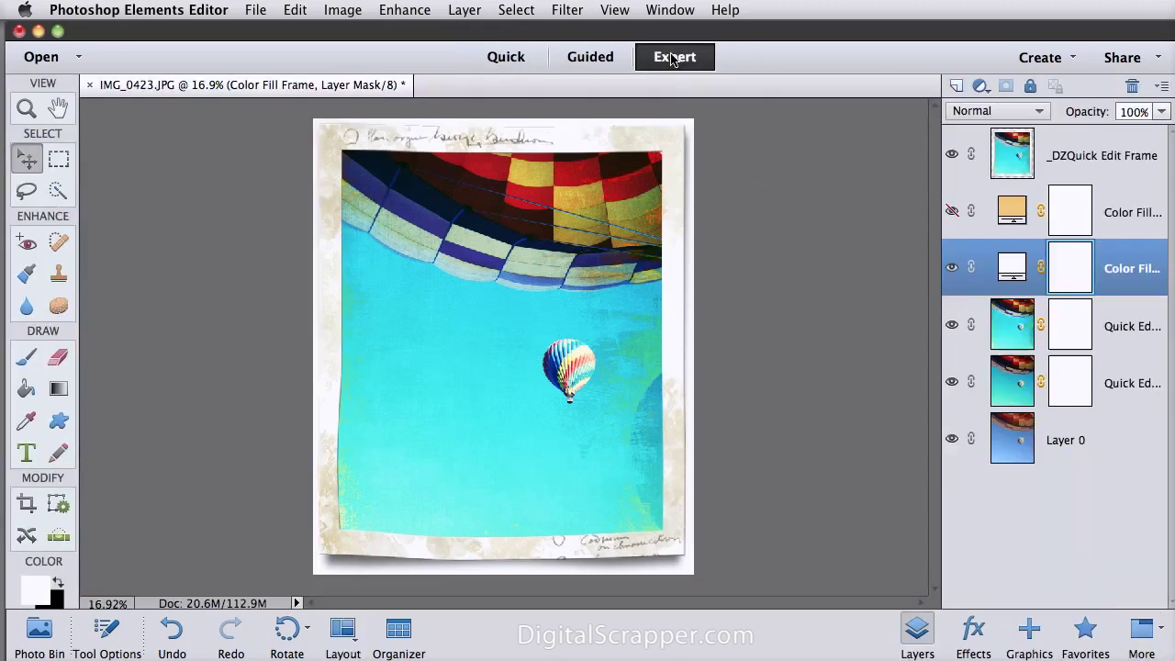
left_click(953, 213)
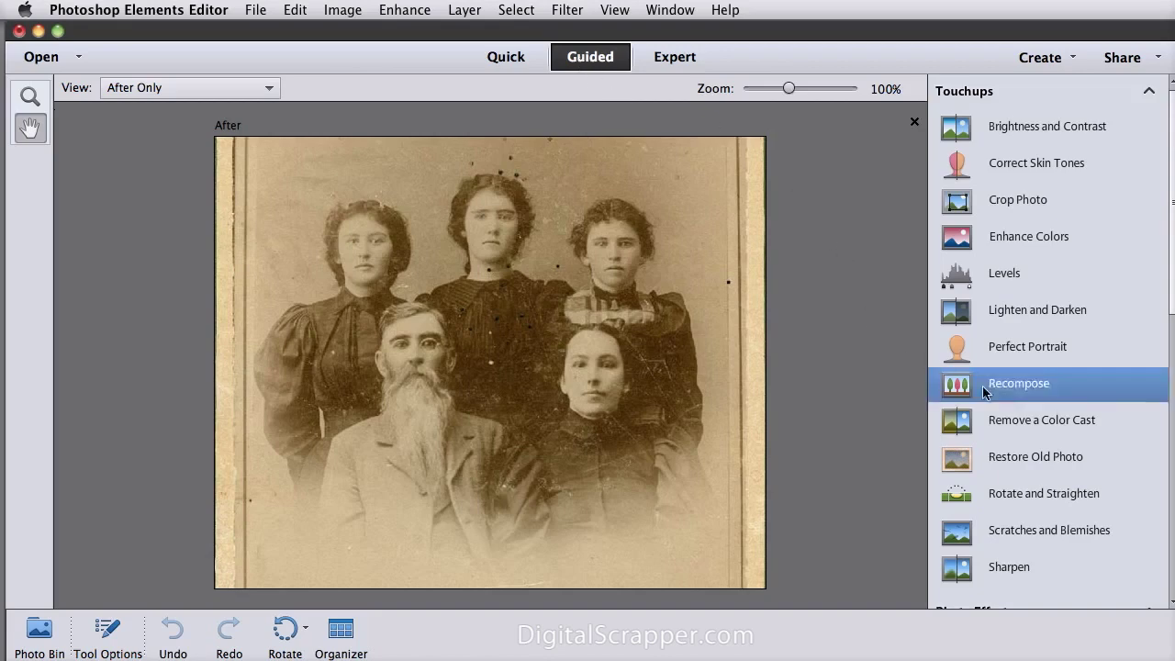
- Start the Restore Old Photo guided edit and scroll through its steps
left_click(1065, 459)
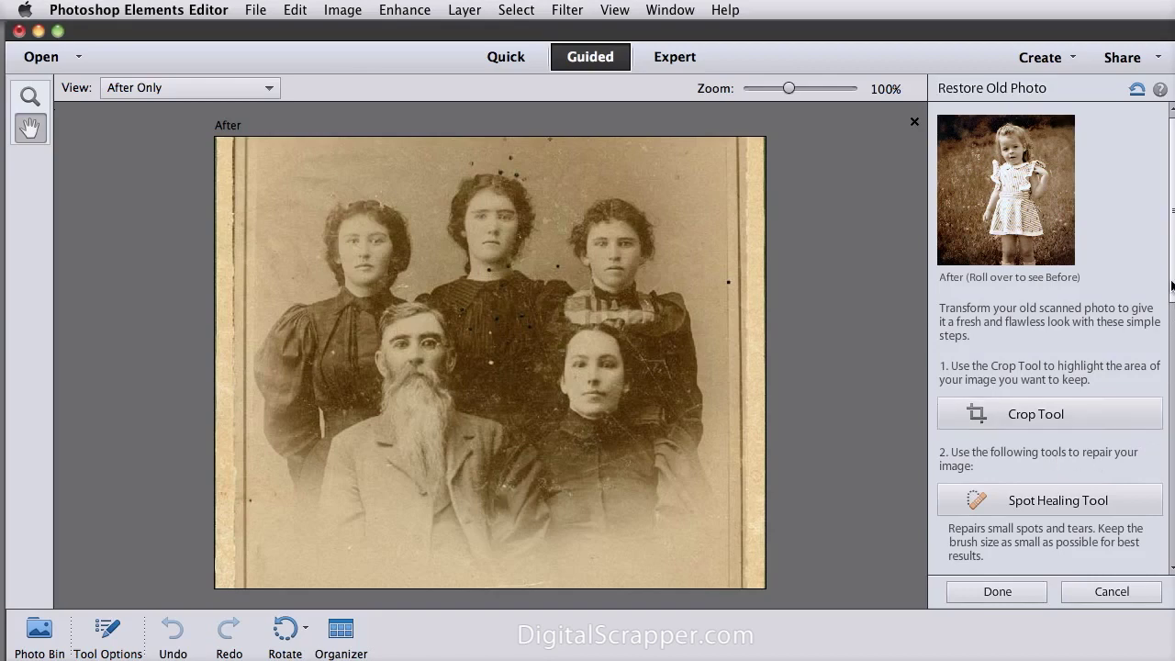
scroll(1171, 288, "down", 5)
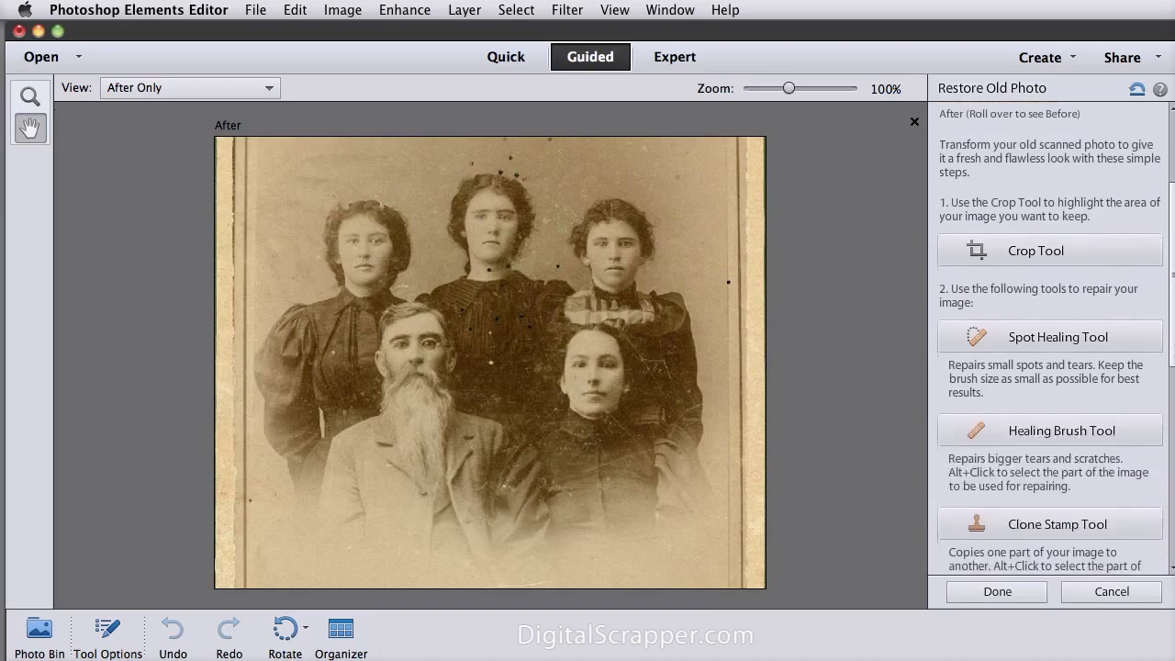
scroll(1171, 287, "down", 2)
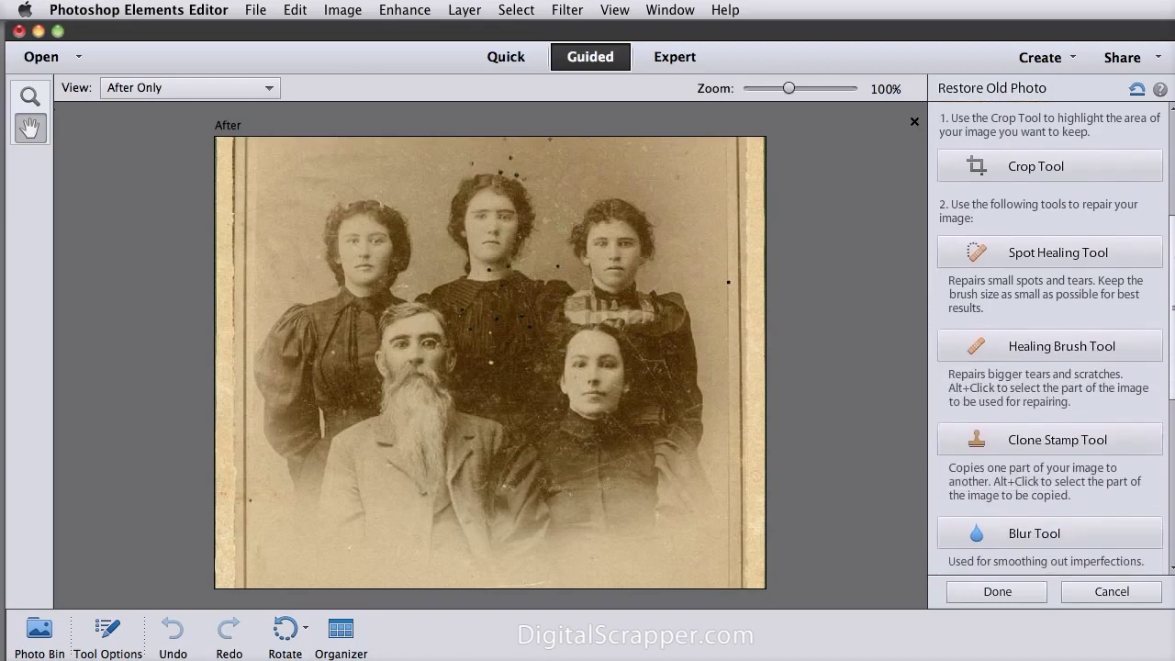
scroll(1171, 287, "down", 1)
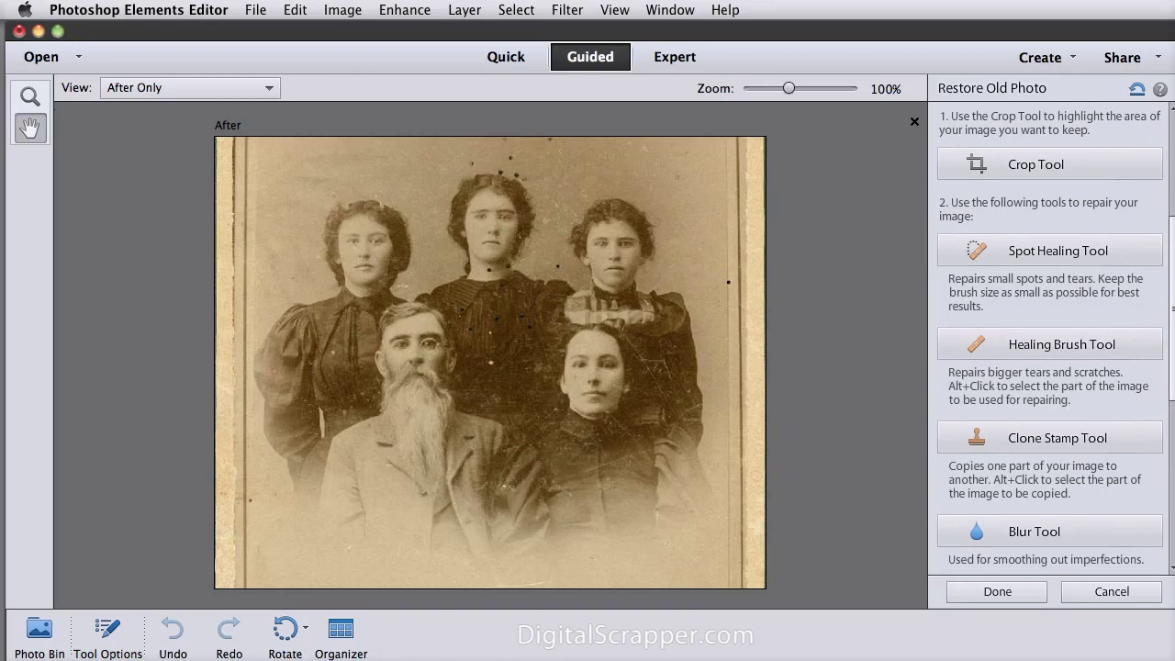
- Switch photos through the Photo Bin and apply the Guided Zoom Burst Effect to the hockey photo
left_click(35, 631)
left_click(266, 549)
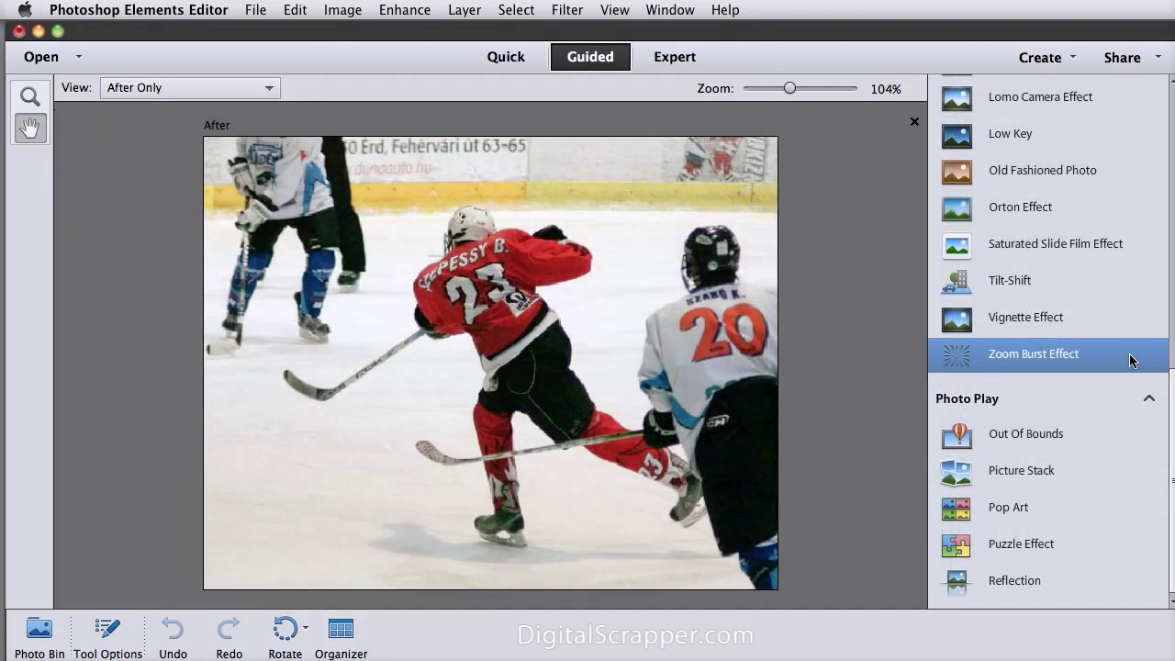
left_click(1132, 359)
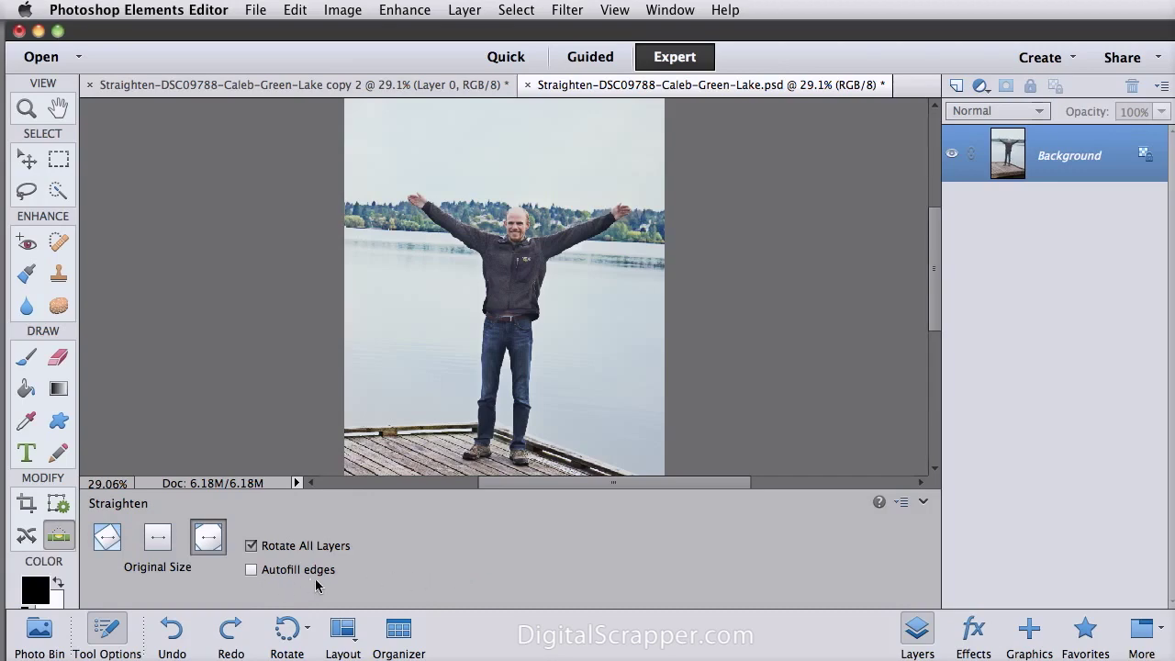
- Straighten the dock photo along the lake horizon with Autofill edges, then view the filled copy 2
left_click_drag(409, 231, 641, 243)
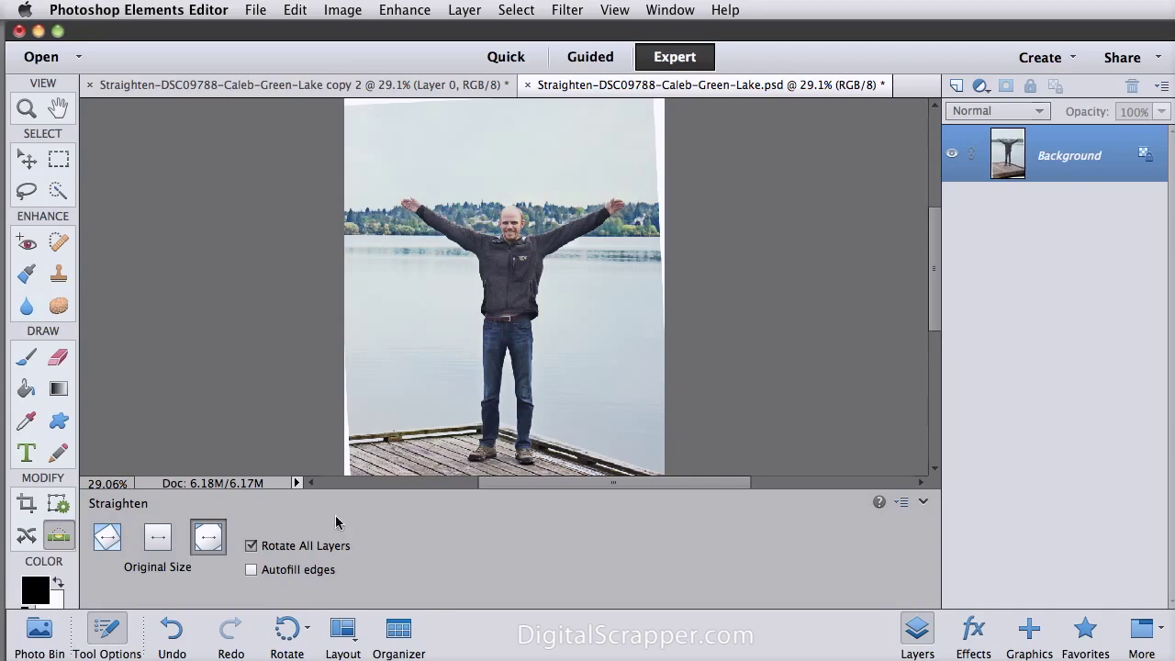
left_click(252, 570)
left_click(304, 87)
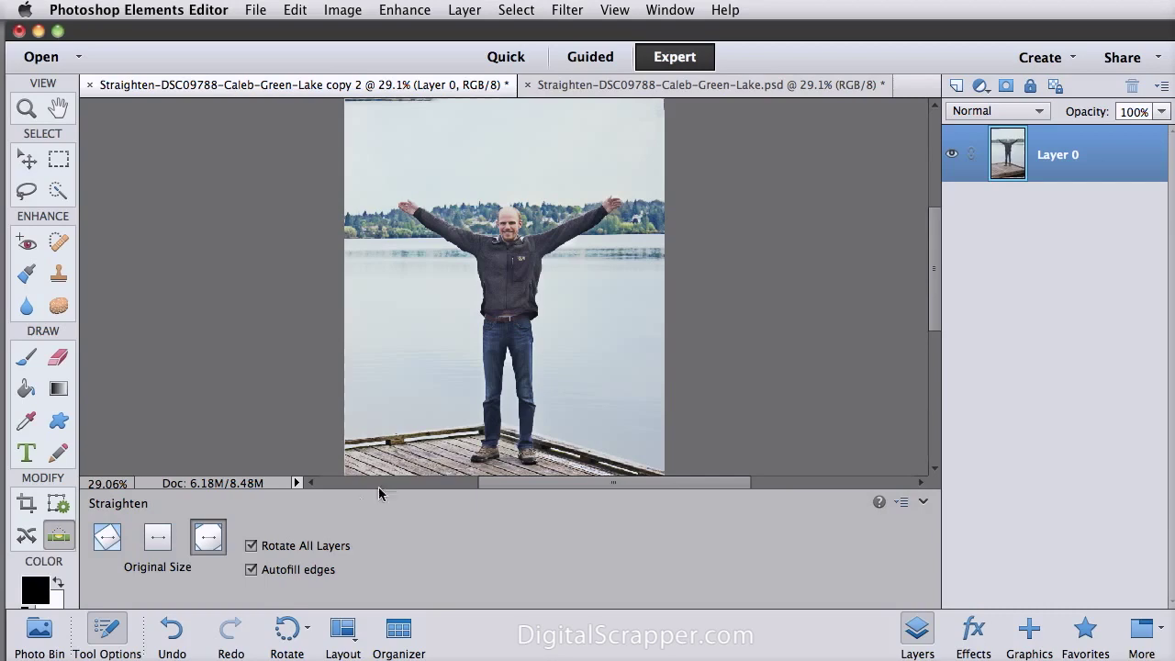
left_click(108, 641)
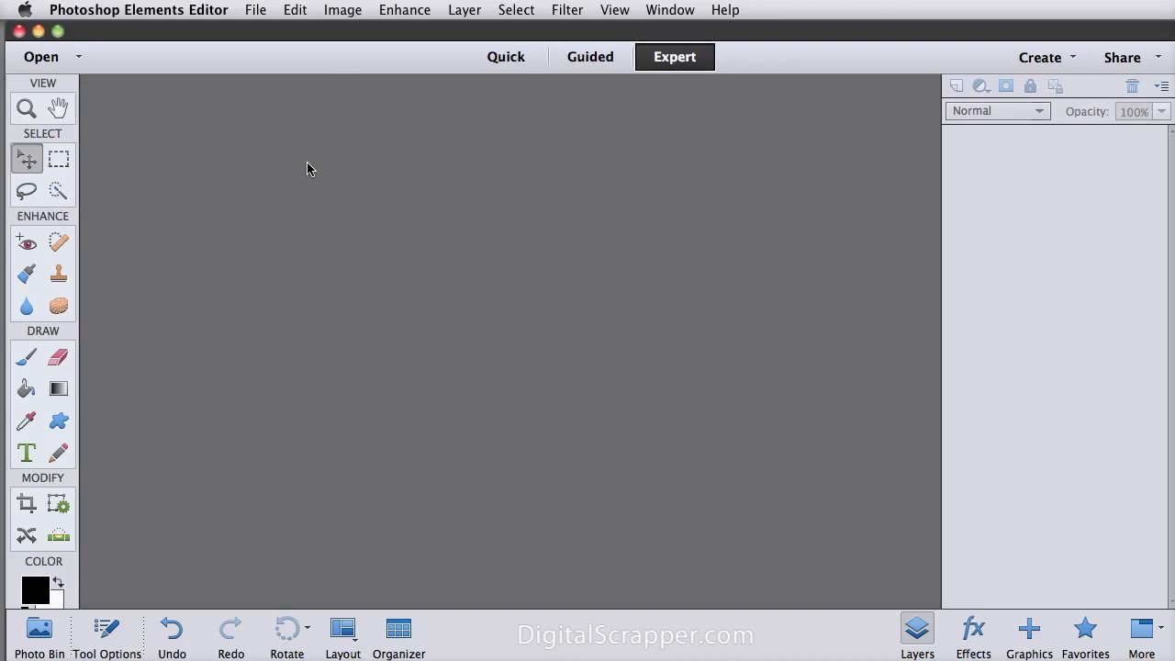
- Bring up the File menu to open DSC09822.JPG and neighbouring JPEGs in Camera Raw
left_click(255, 10)
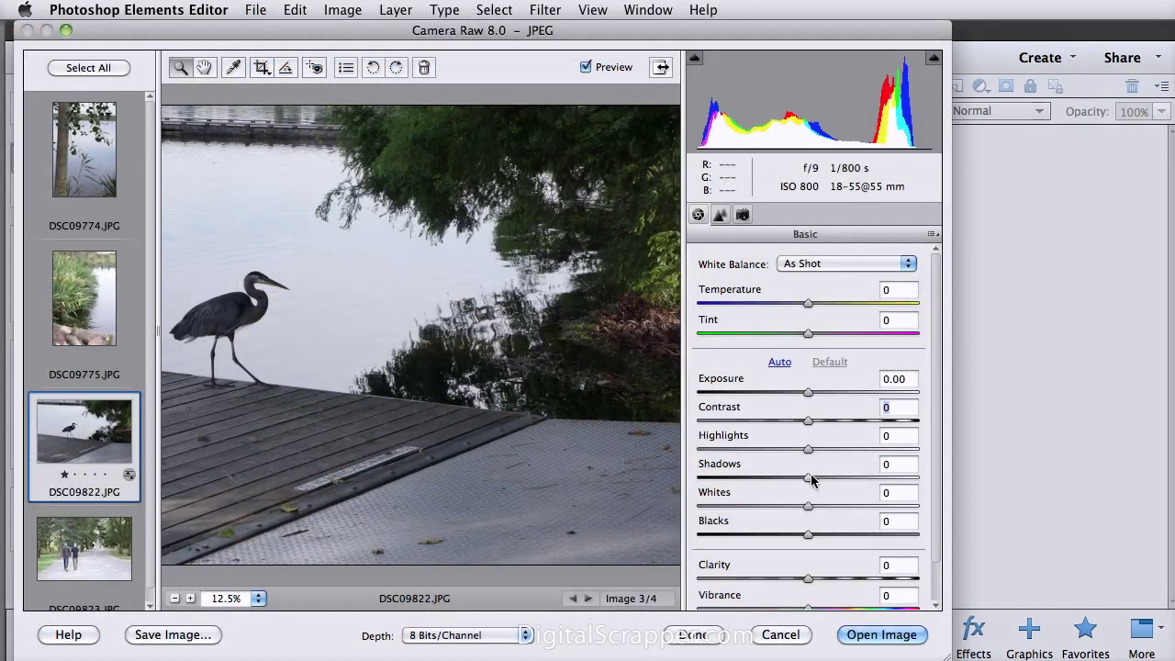
- Set Shadows to +76, Contrast to +18 and Exposure to +0.35 on the heron photo
left_click_drag(808, 477, 892, 478)
left_click_drag(807, 421, 828, 420)
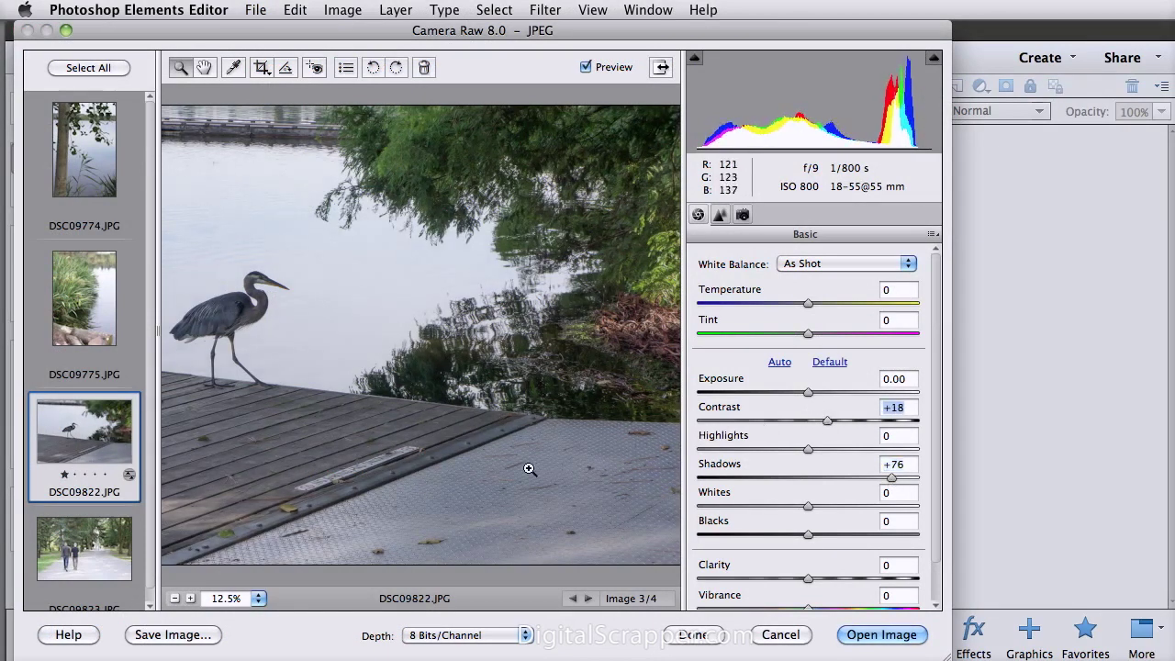
left_click_drag(808, 392, 815, 393)
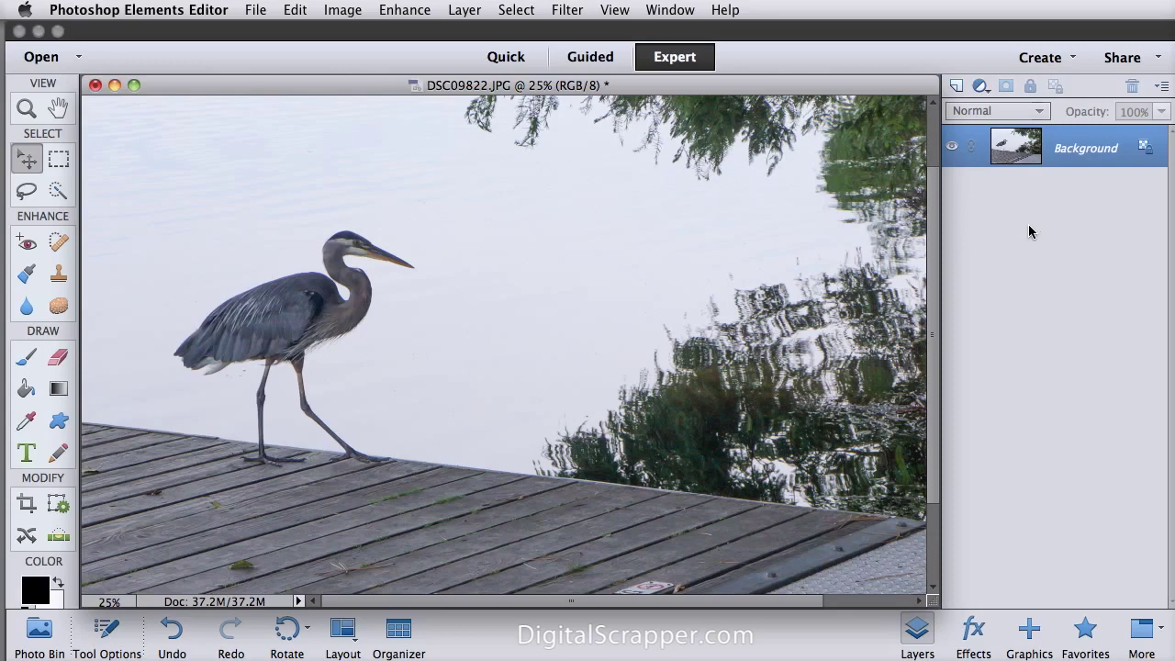
- Show the heron photo's sharing destinations, such as Flickr, Twitter, SmugMug and Facebook
left_click(1153, 60)
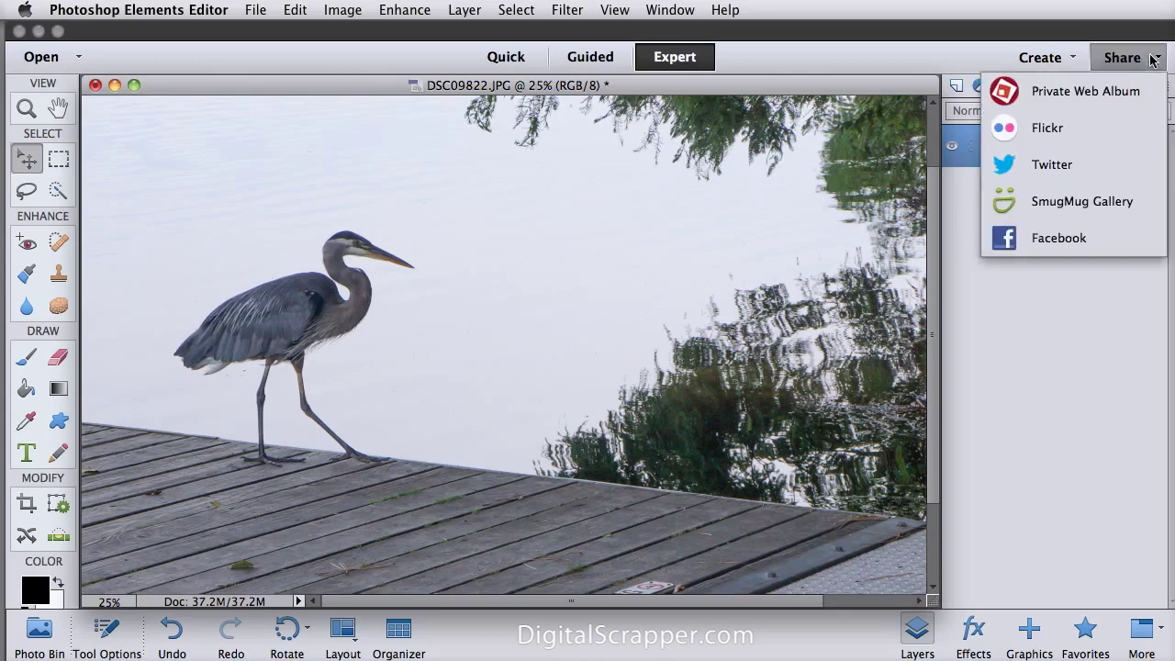